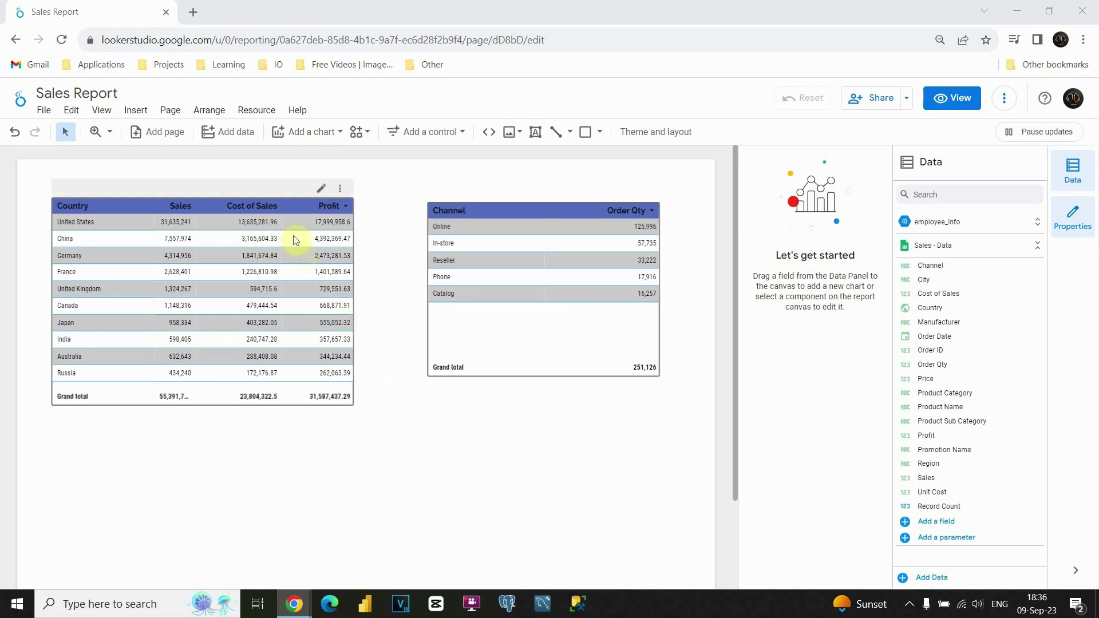
- Select the Country table and bring up its Style tab's Metrics column settings
{"action": "left_click", "coordinate": [277, 201]}
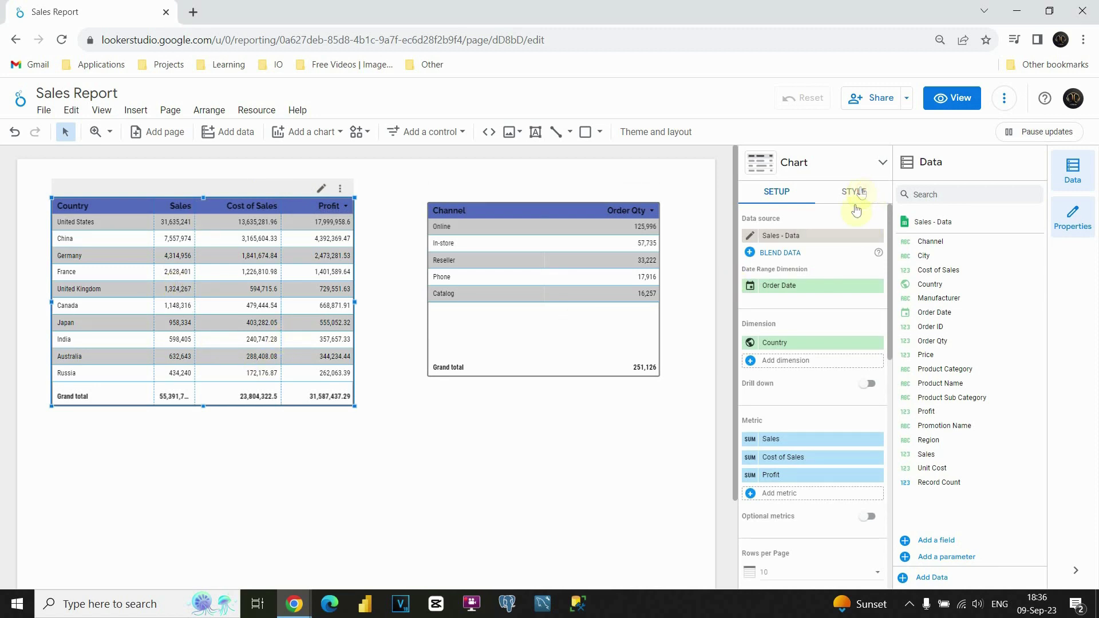
{"action": "left_click", "coordinate": [857, 198]}
{"action": "scroll", "coordinate": [832, 255], "scroll_direction": "down", "scroll_amount": 4}
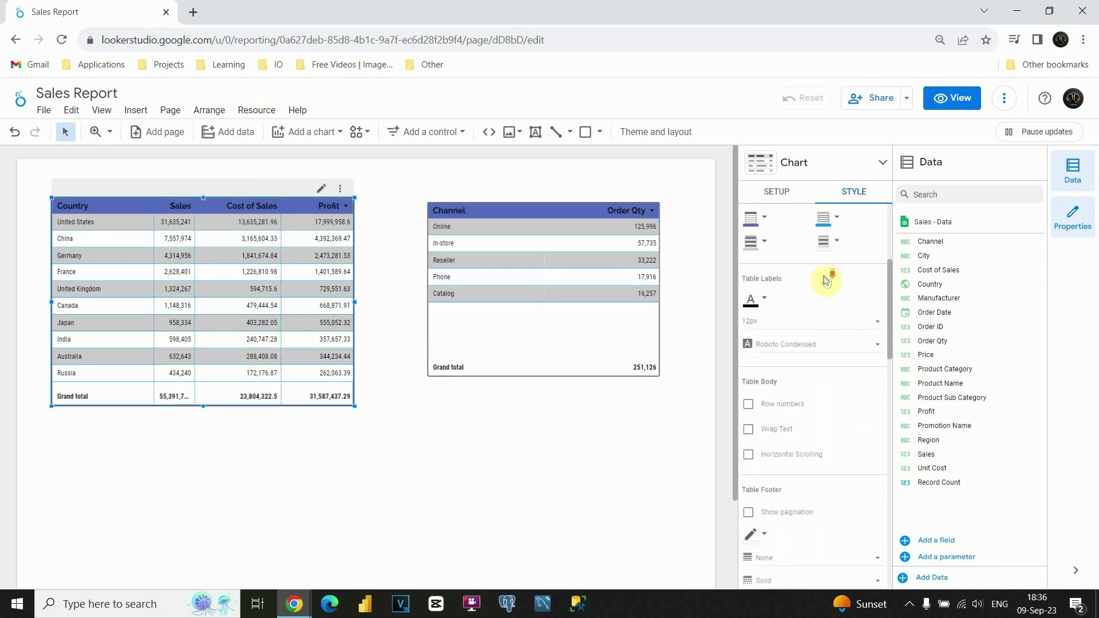
{"action": "scroll", "coordinate": [826, 279], "scroll_direction": "down", "scroll_amount": 8}
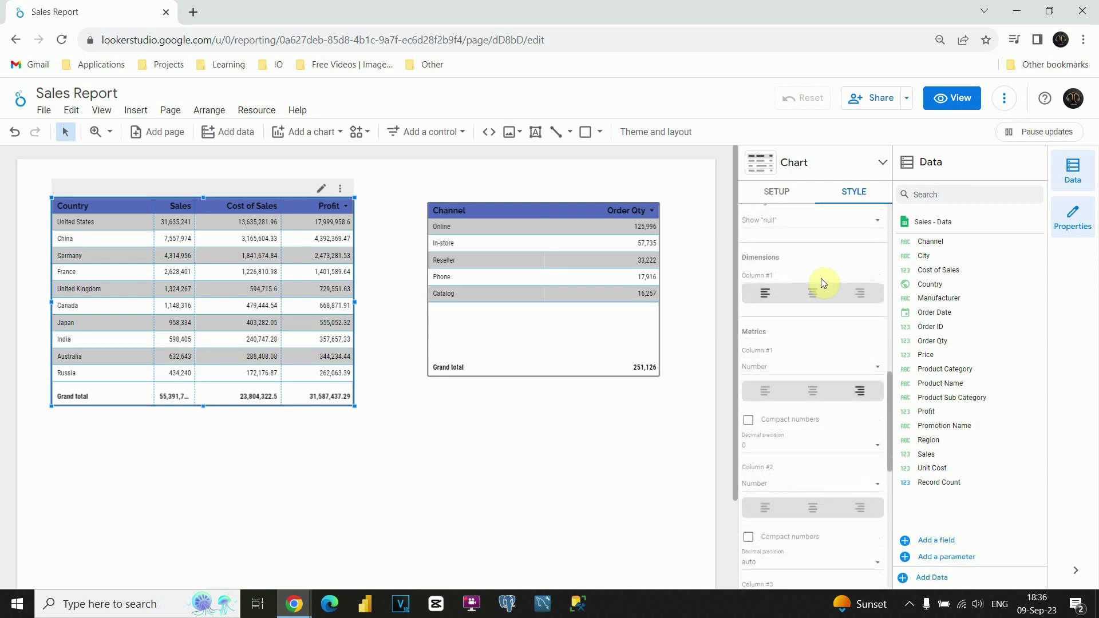
{"action": "scroll", "coordinate": [821, 278], "scroll_direction": "down", "scroll_amount": 2}
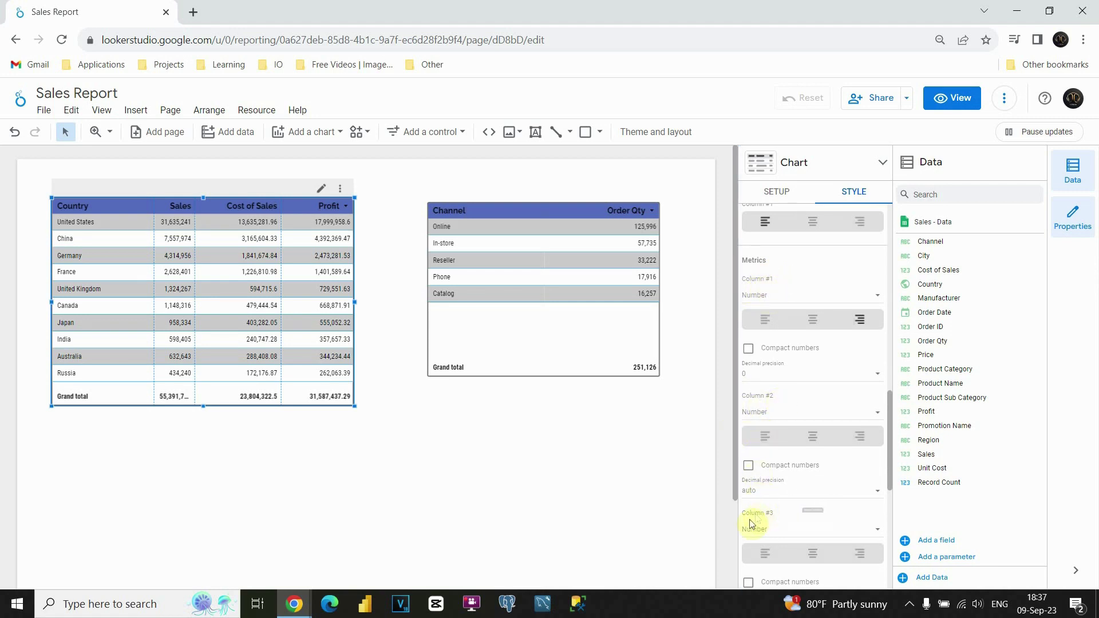
{"action": "scroll", "coordinate": [773, 469], "scroll_direction": "down", "scroll_amount": 3}
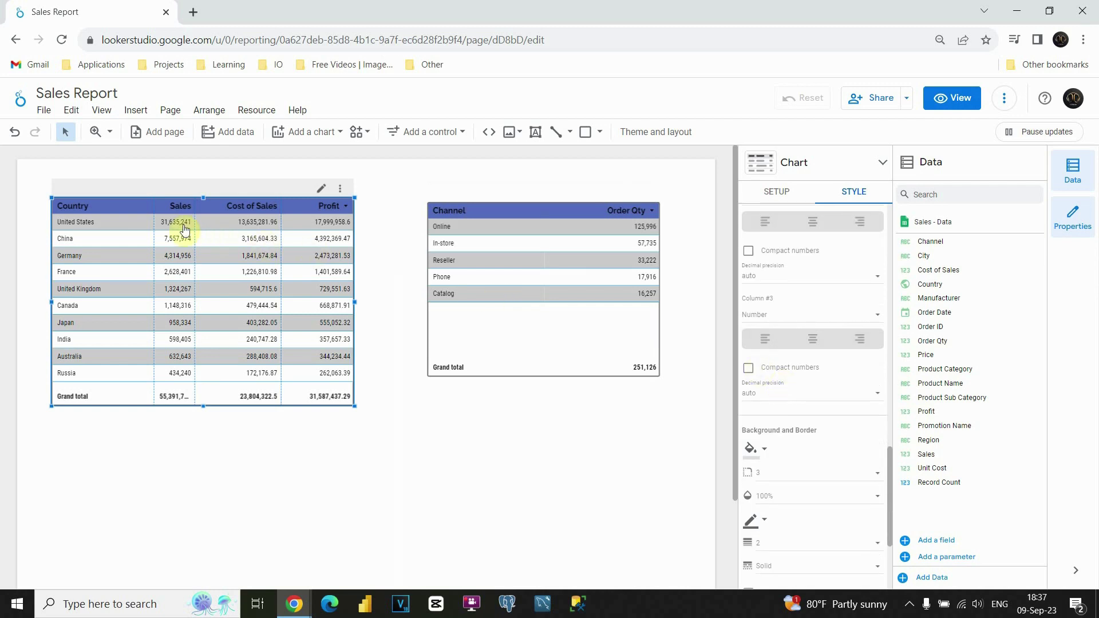
{"action": "scroll", "coordinate": [744, 332], "scroll_direction": "up", "scroll_amount": 2}
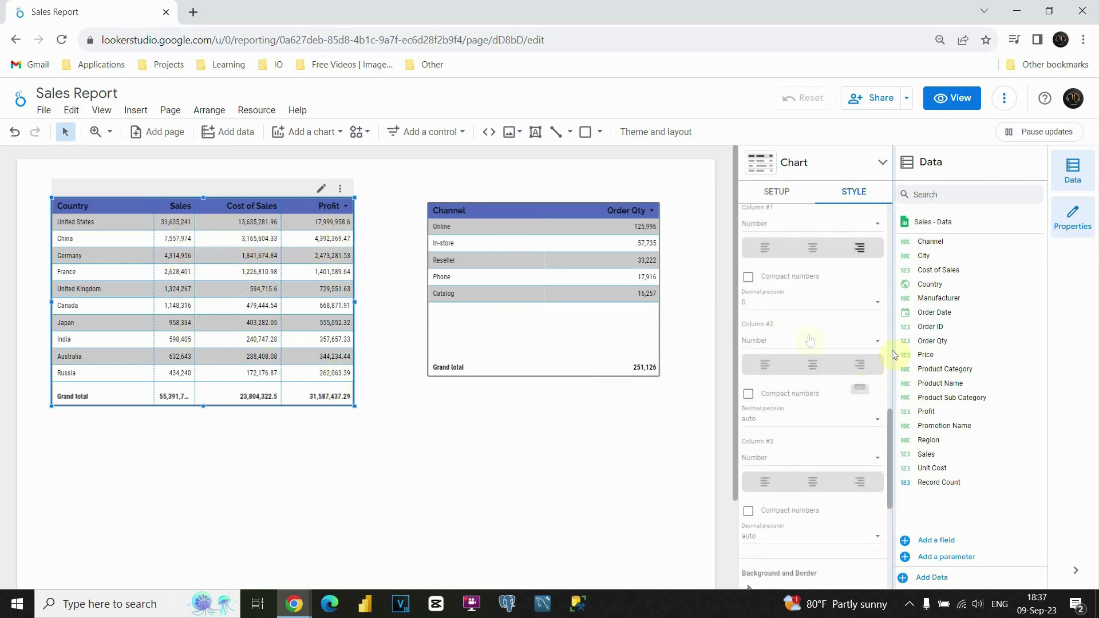
{"action": "scroll", "coordinate": [802, 306], "scroll_direction": "up", "scroll_amount": 1}
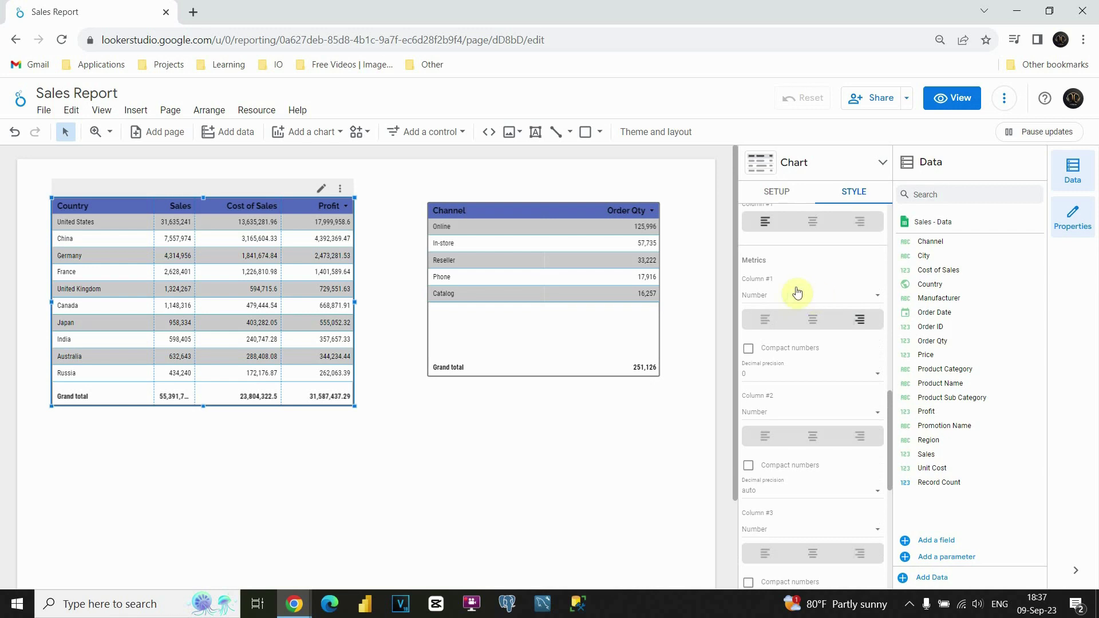
{"action": "left_click", "coordinate": [806, 299]}
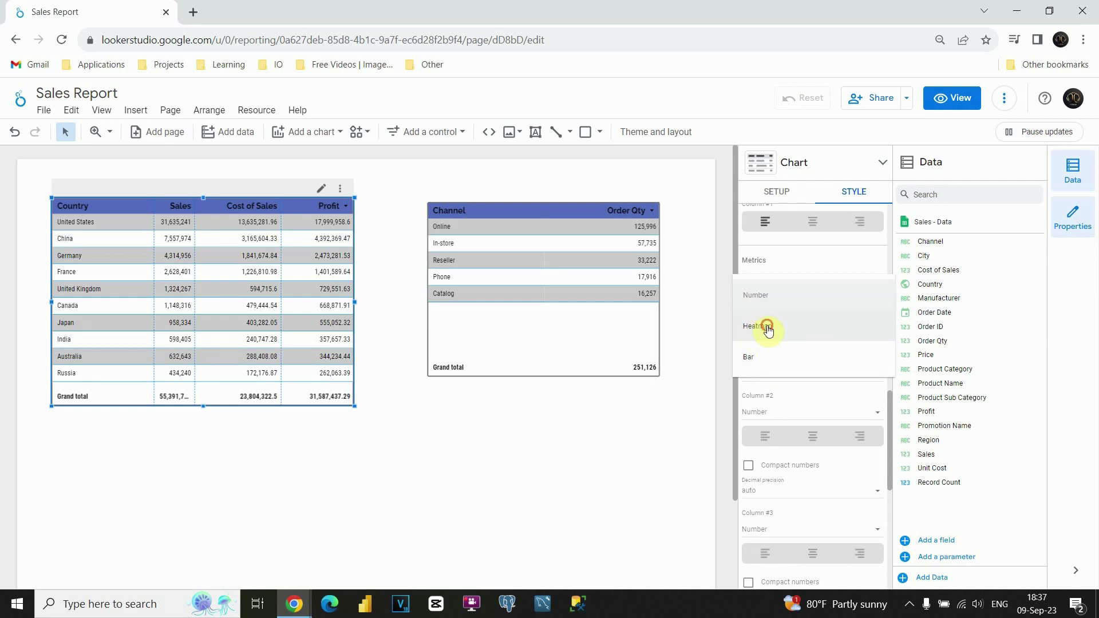
- Set Column #1 (Sales) to Heatmap so larger values shade darker blue
{"action": "left_click", "coordinate": [756, 327]}
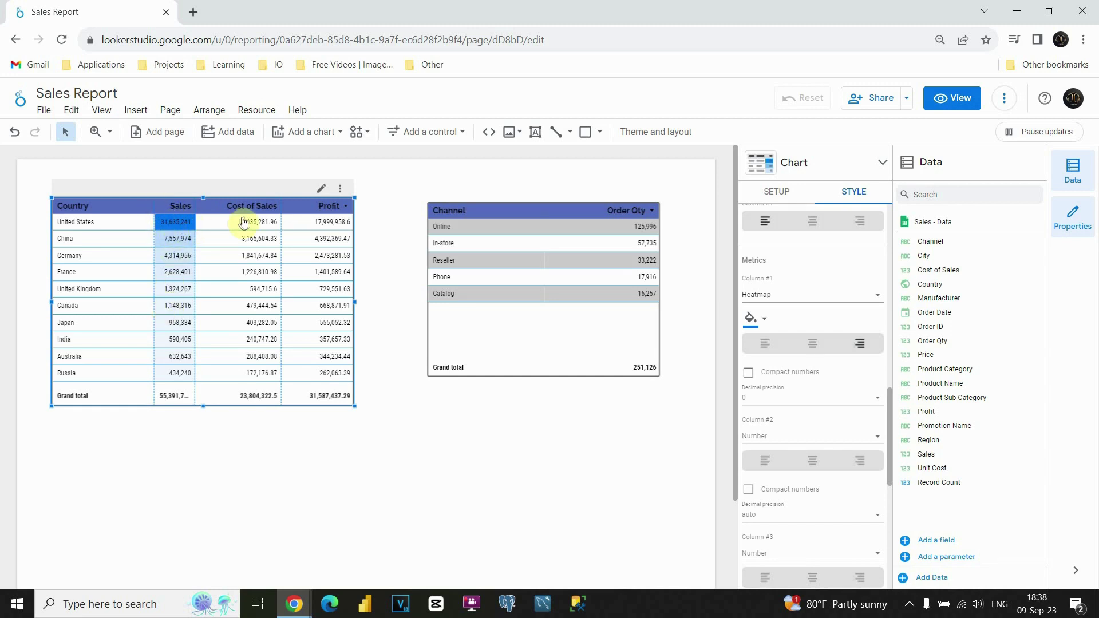
- Set Column #2 (Cost of Sales) to Bar with Show number enabled
{"action": "scroll", "coordinate": [806, 397], "scroll_direction": "down", "scroll_amount": 1}
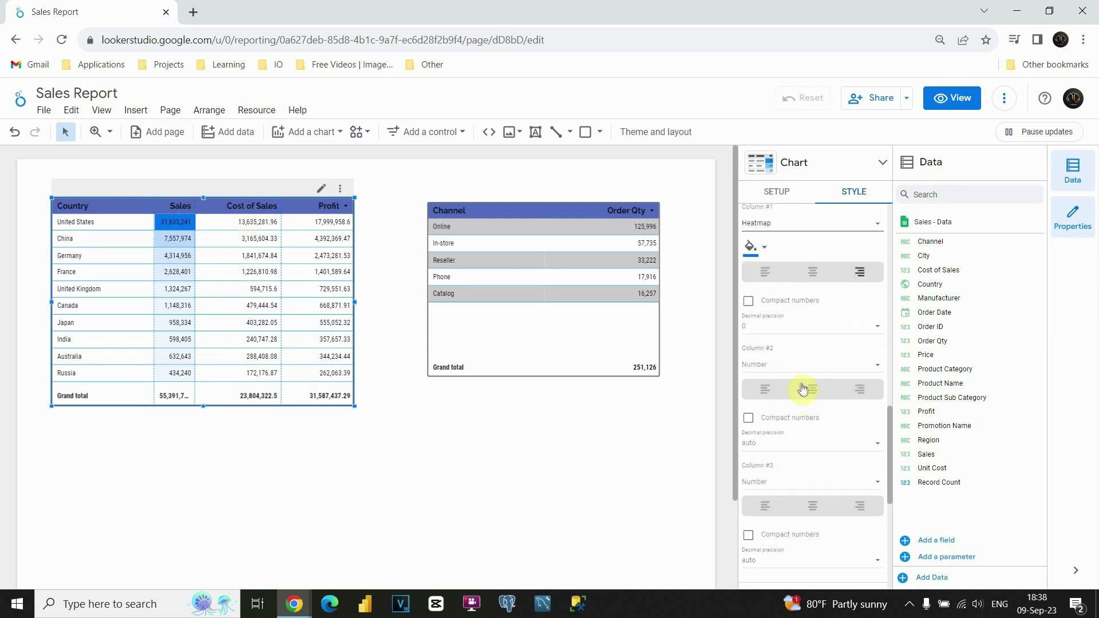
{"action": "scroll", "coordinate": [801, 386], "scroll_direction": "down", "scroll_amount": 1}
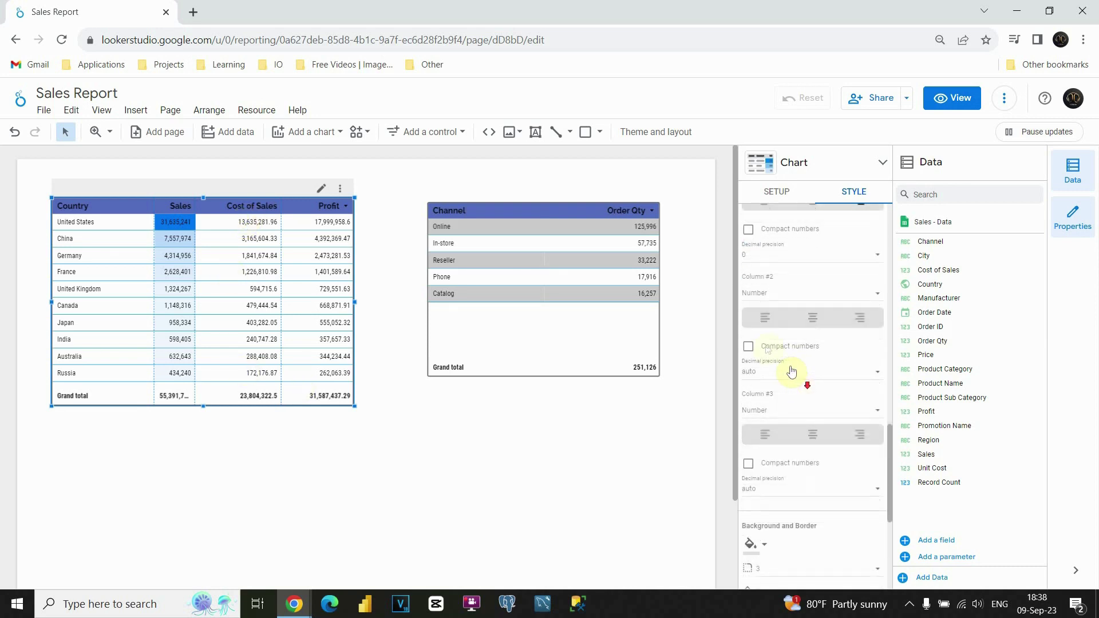
{"action": "left_click", "coordinate": [820, 294]}
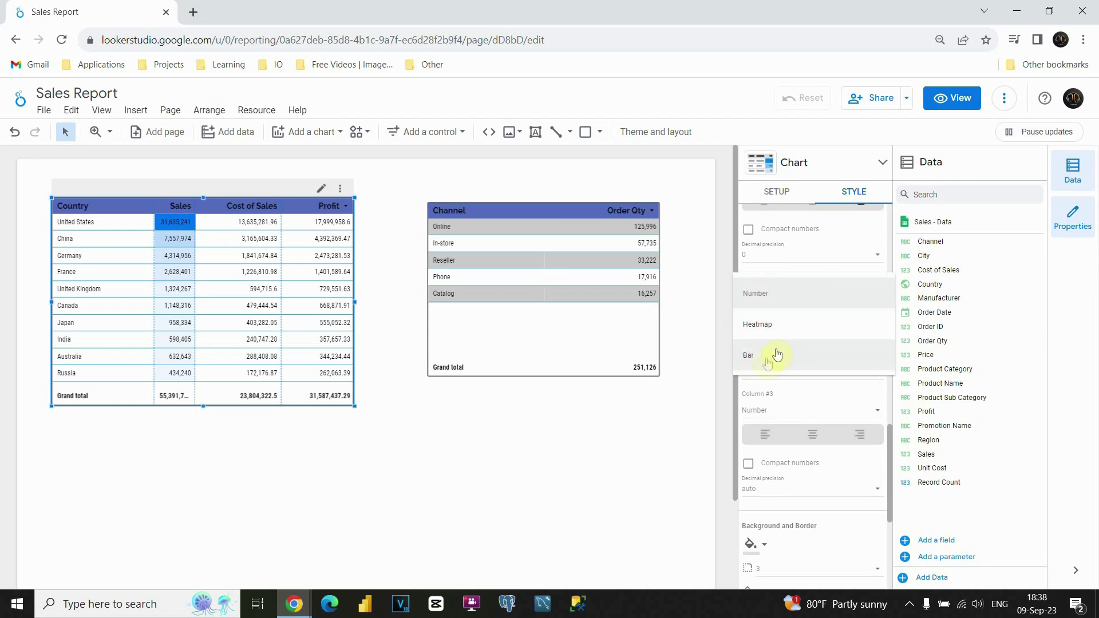
{"action": "left_click", "coordinate": [767, 356]}
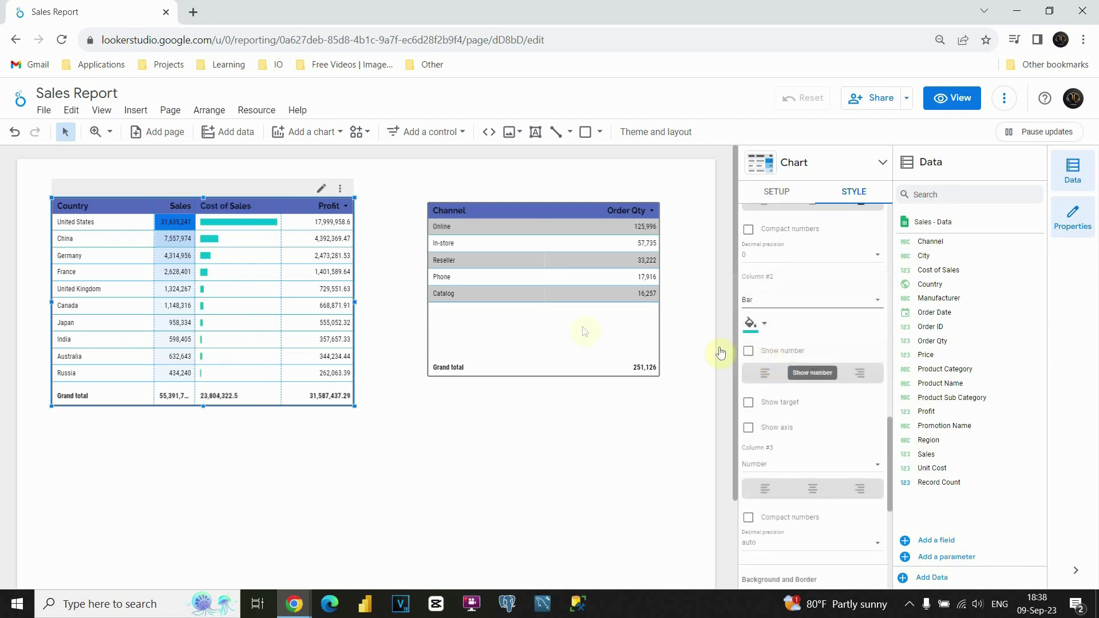
{"action": "mouse_move", "coordinate": [239, 244]}
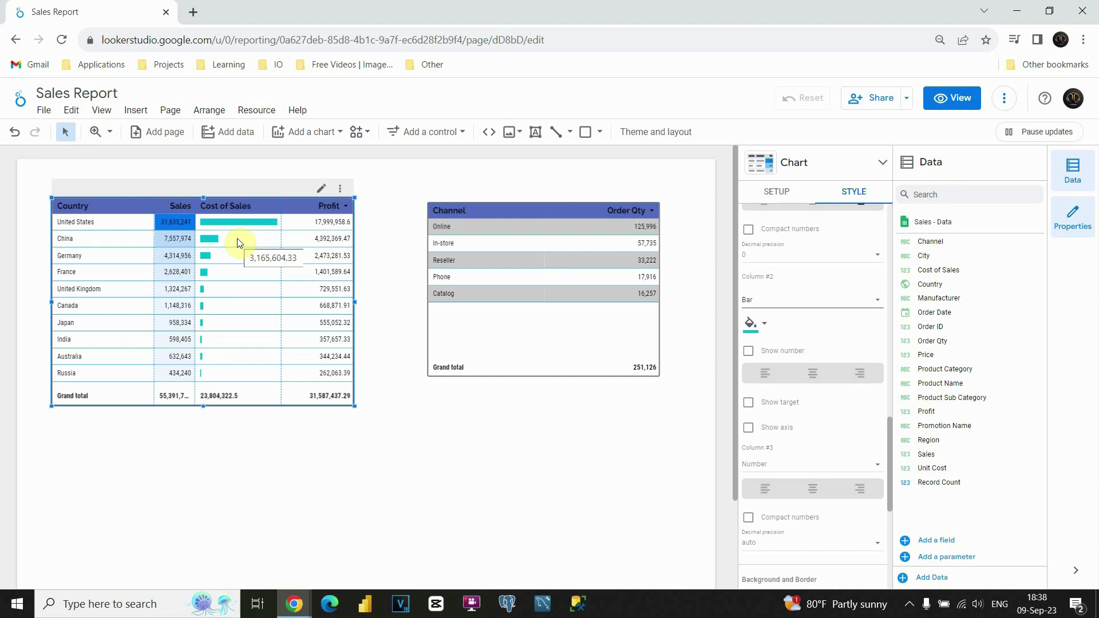
{"action": "left_click", "coordinate": [748, 350]}
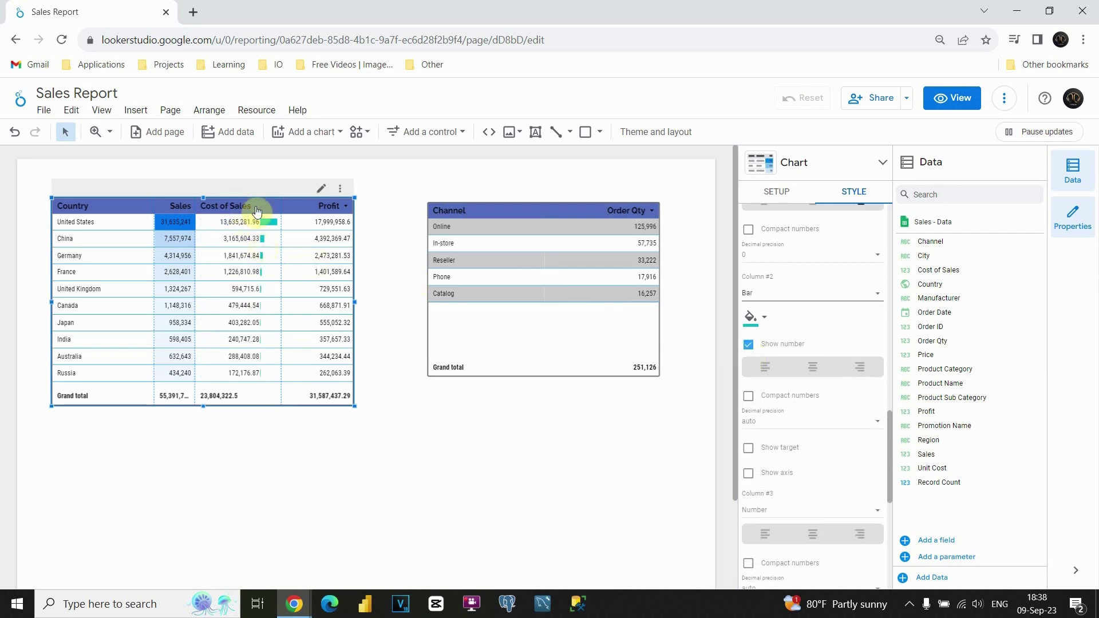
{"action": "mouse_move", "coordinate": [268, 224]}
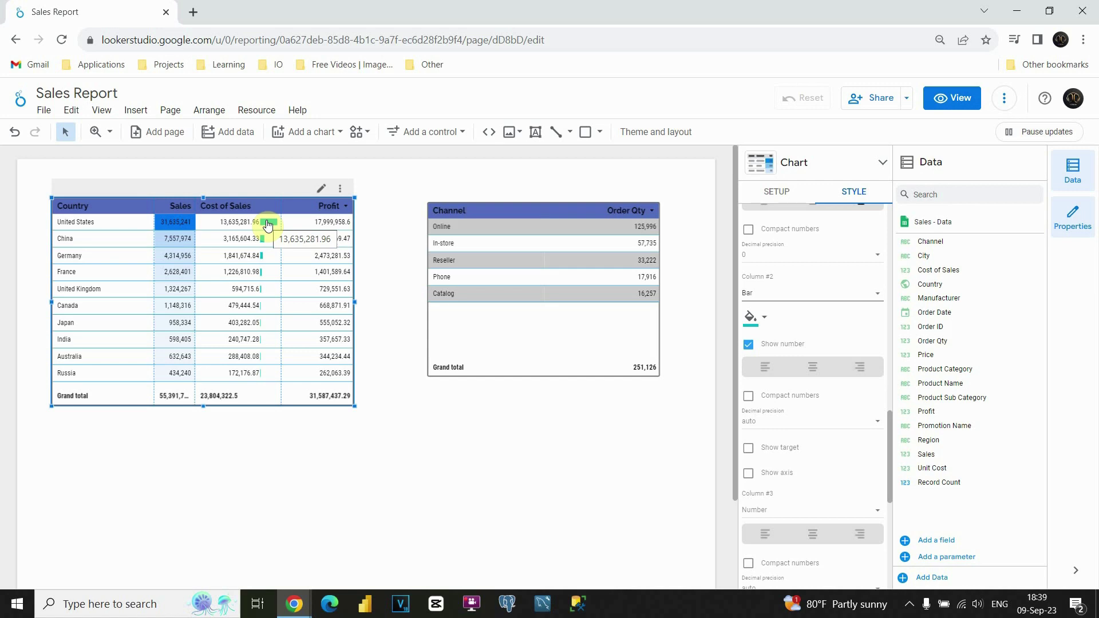
- Enable Show target for Cost of Sales bars with a 10,000,000 target value
{"action": "left_click", "coordinate": [749, 447]}
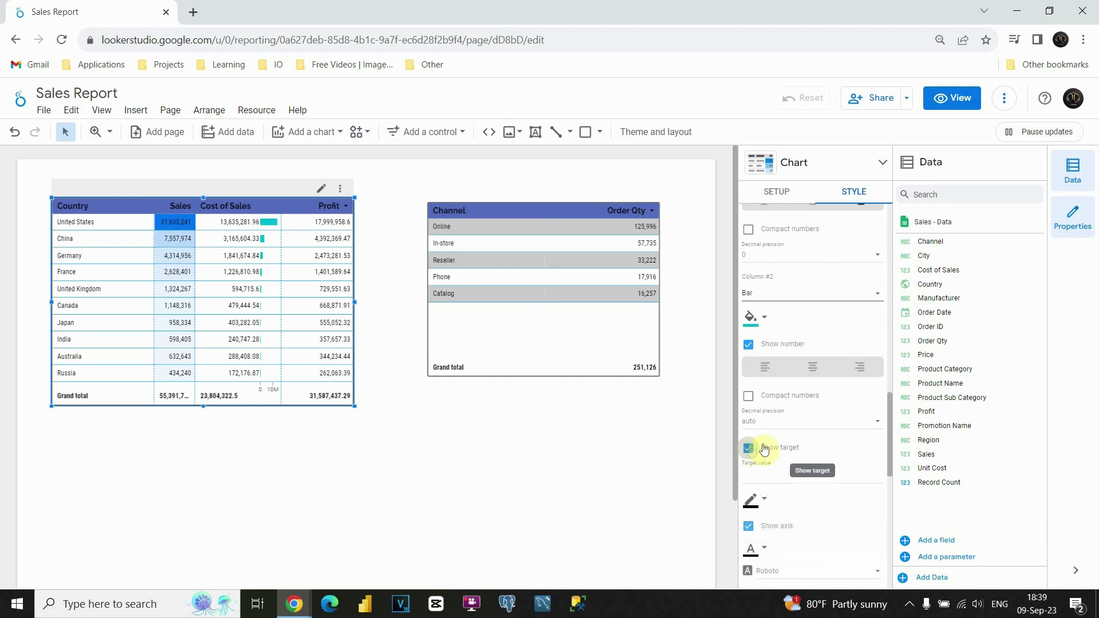
{"action": "scroll", "coordinate": [790, 424], "scroll_direction": "down", "scroll_amount": 1}
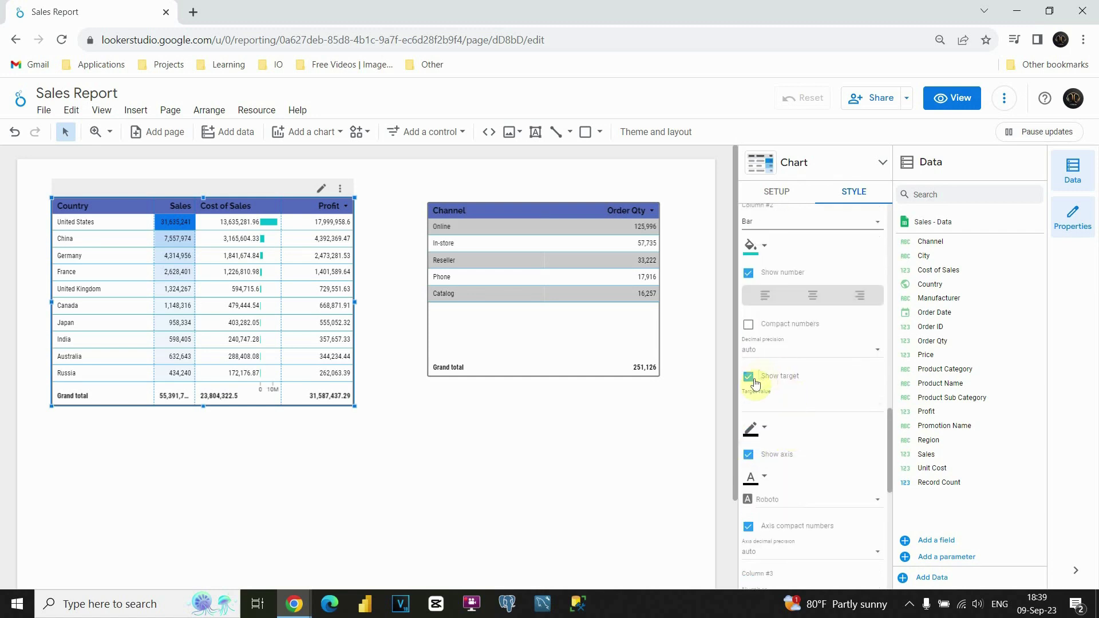
{"action": "left_click", "coordinate": [774, 406]}
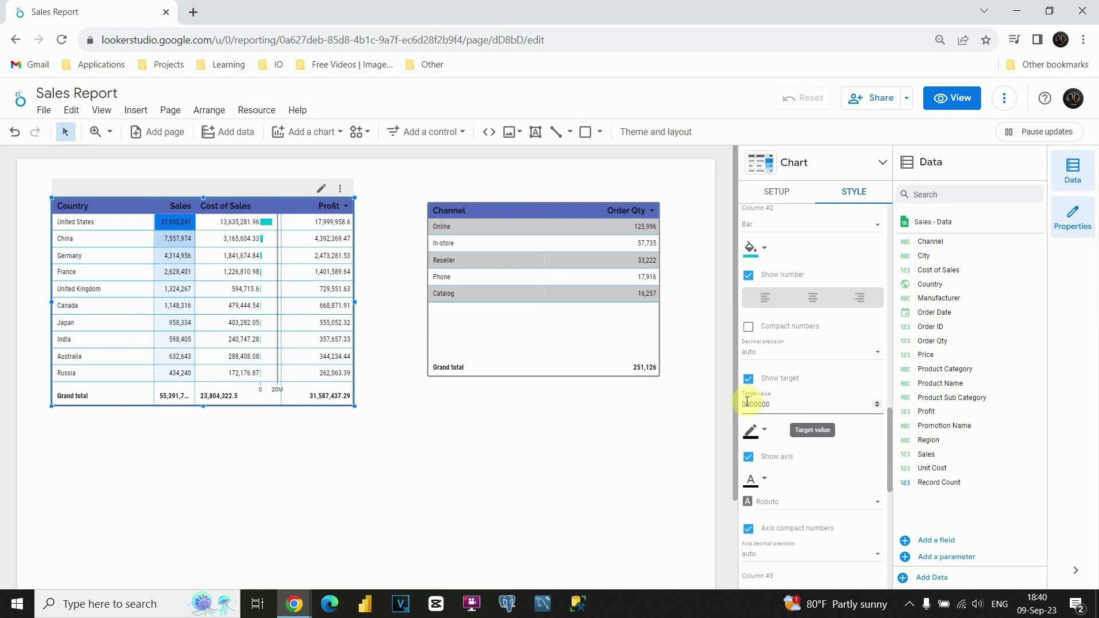
{"action": "type", "text": "1"}
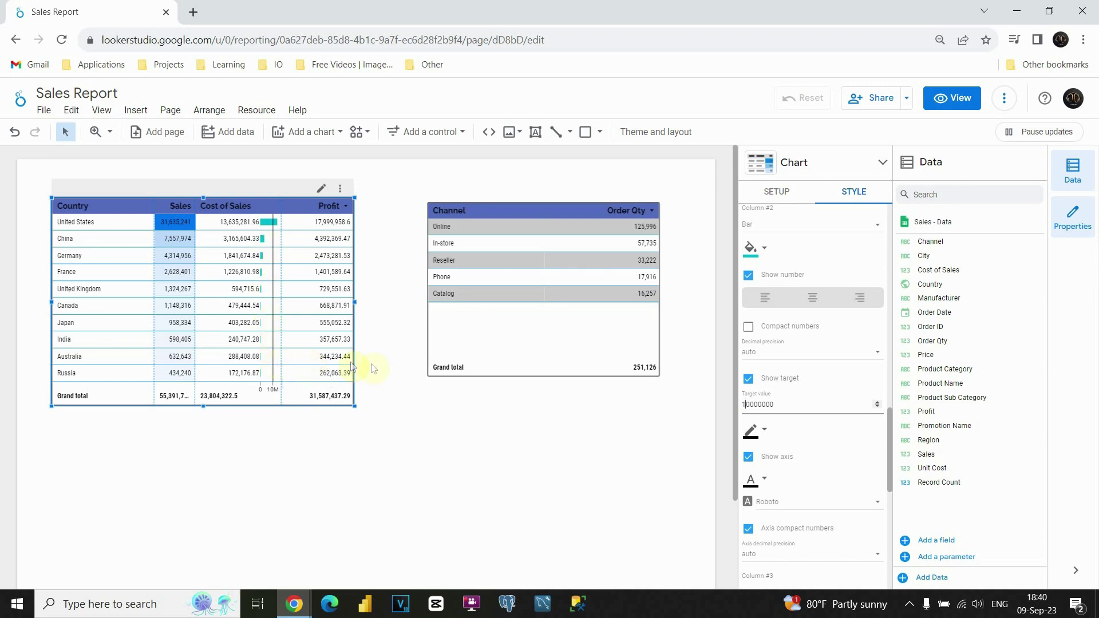
- In the Setup tab's Metric section, turn on Optional metrics
{"action": "left_click", "coordinate": [776, 194]}
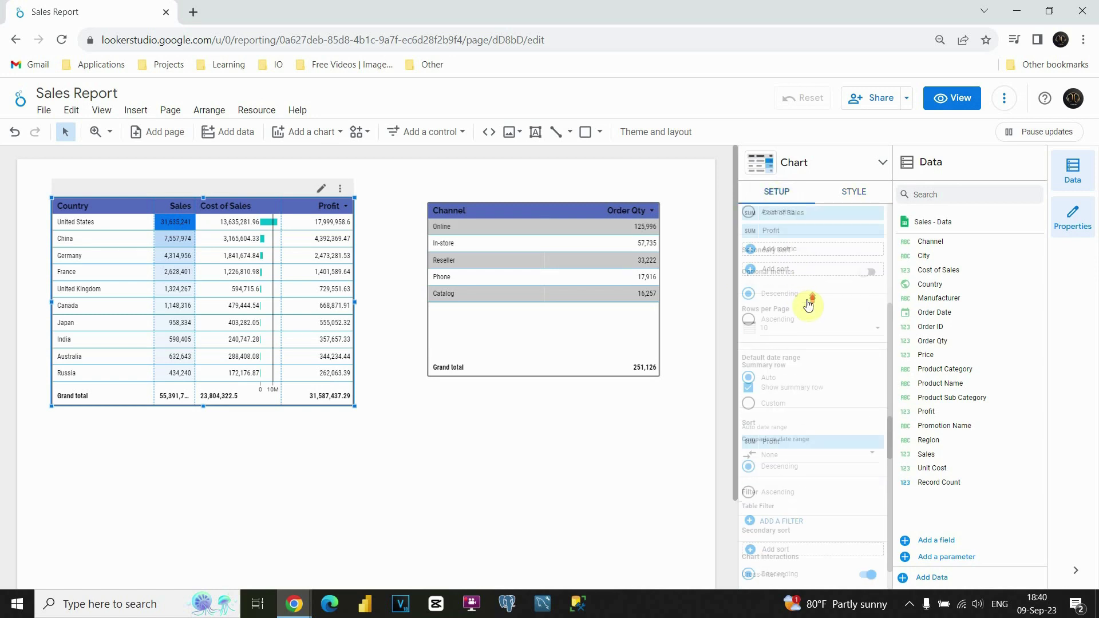
{"action": "scroll", "coordinate": [804, 298], "scroll_direction": "up", "scroll_amount": 8}
{"action": "scroll", "coordinate": [799, 296], "scroll_direction": "down", "scroll_amount": 5}
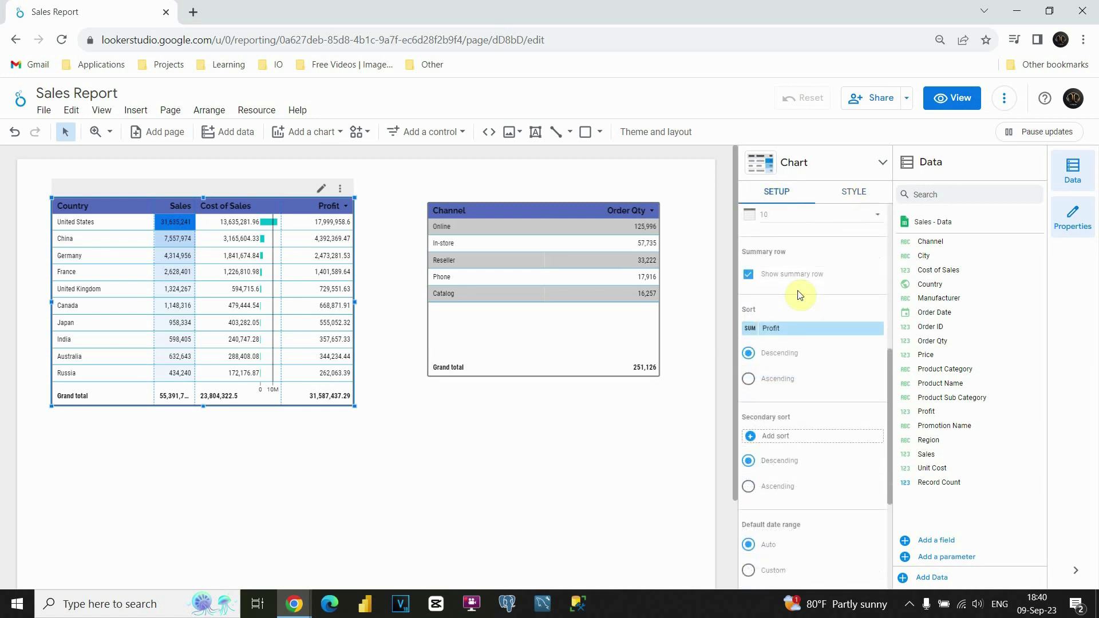
{"action": "scroll", "coordinate": [789, 320], "scroll_direction": "up", "scroll_amount": 3}
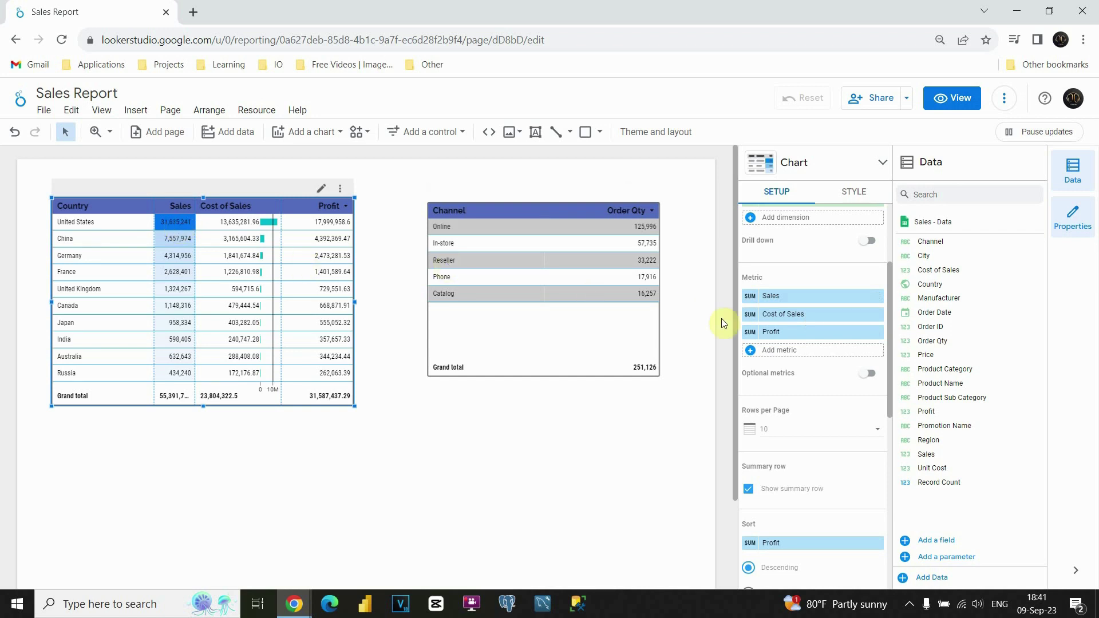
{"action": "left_click", "coordinate": [867, 372]}
- Move Profit and Cost of Sales into Optional metrics and widen the Sales column
{"action": "left_click_drag", "start_coordinate": [780, 332], "coordinate": [778, 378]}
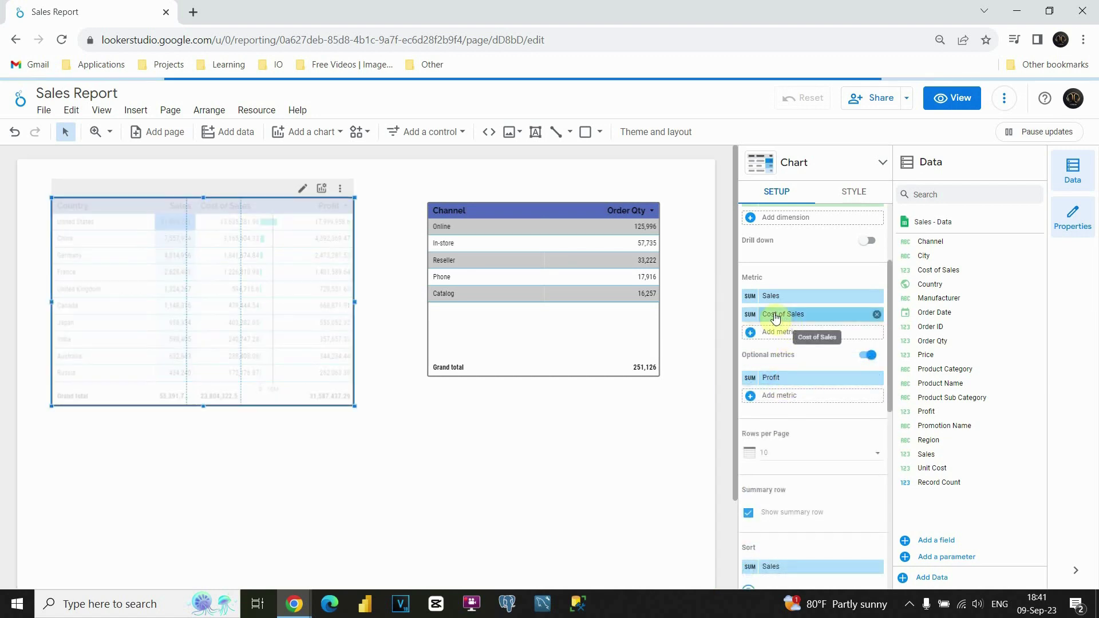
{"action": "left_click_drag", "start_coordinate": [776, 319], "coordinate": [777, 359]}
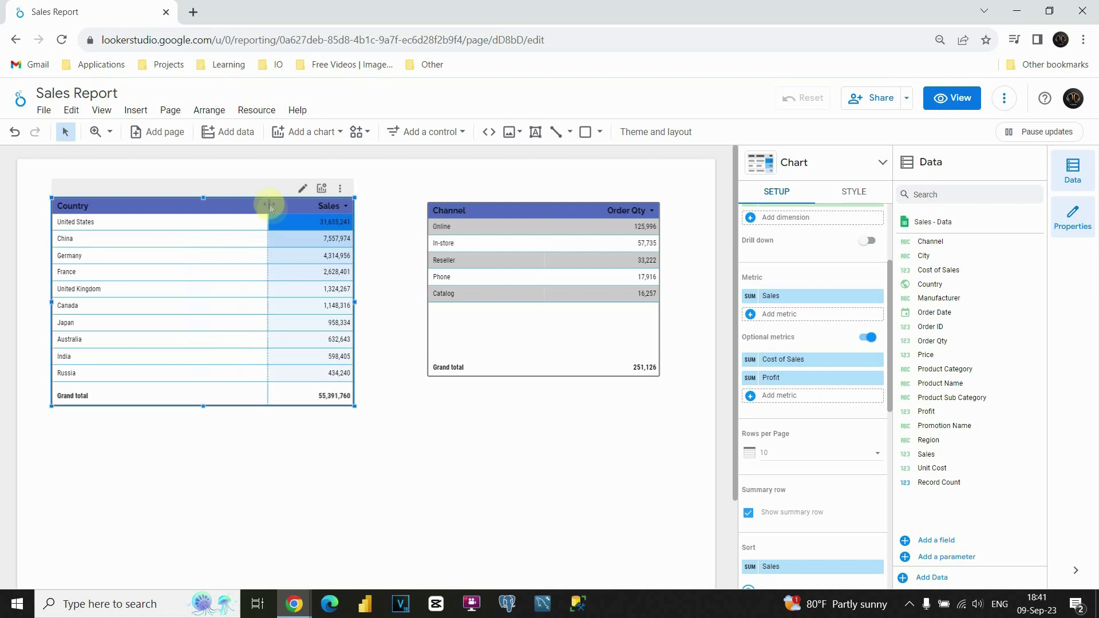
{"action": "left_click_drag", "start_coordinate": [269, 208], "coordinate": [193, 207]}
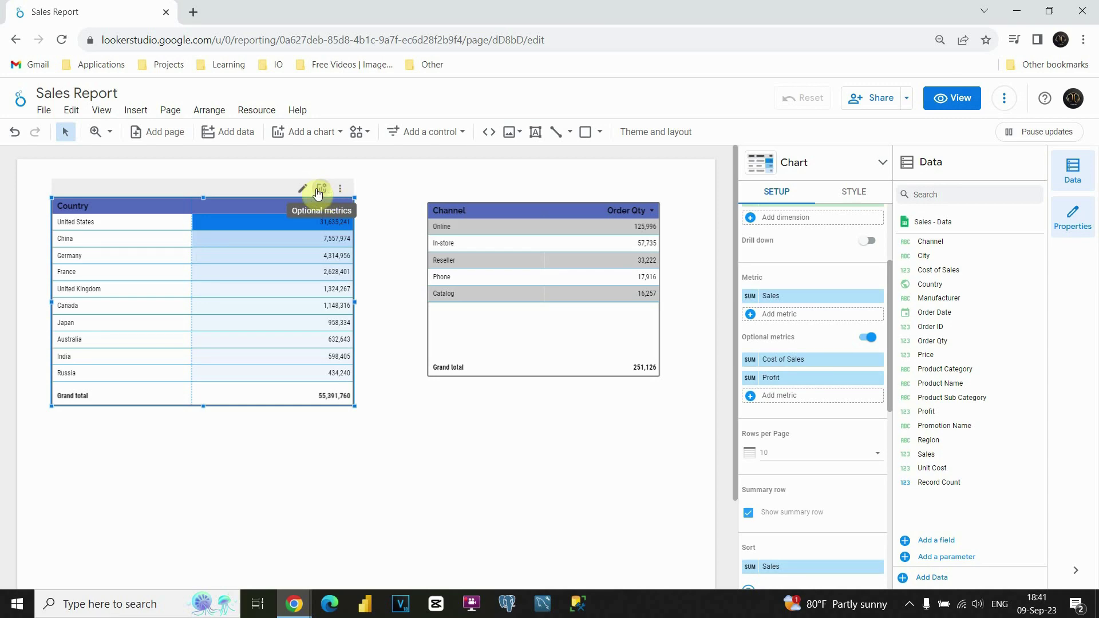
{"action": "left_click", "coordinate": [384, 189]}
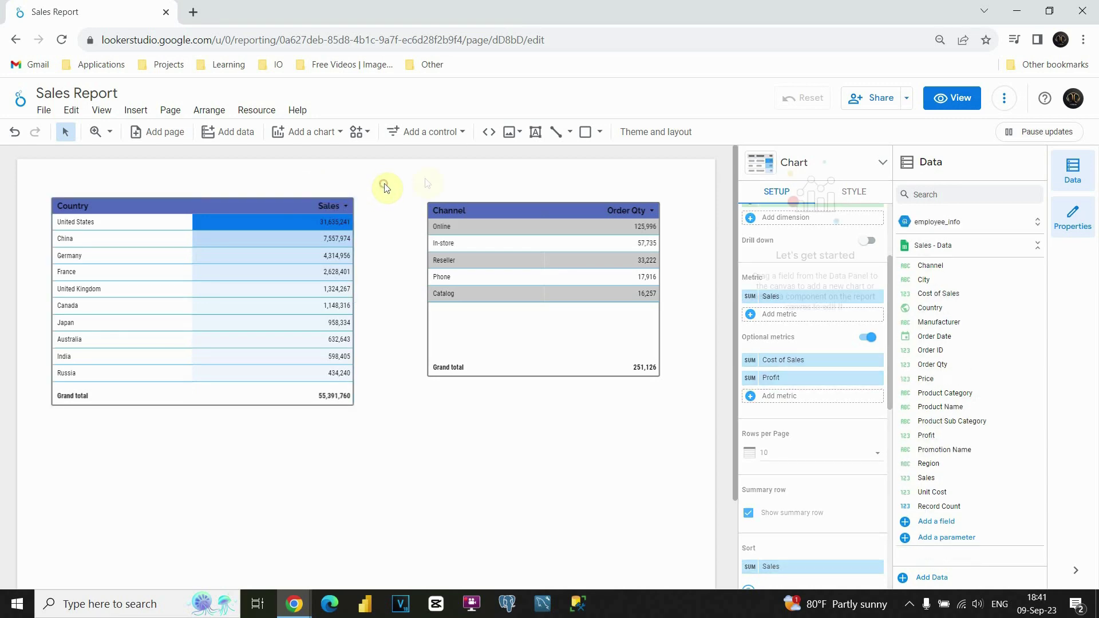
- In view mode, use Optional metrics to show only Profit, totalling 31,587,437
{"action": "left_click", "coordinate": [934, 101]}
{"action": "left_click", "coordinate": [495, 172]}
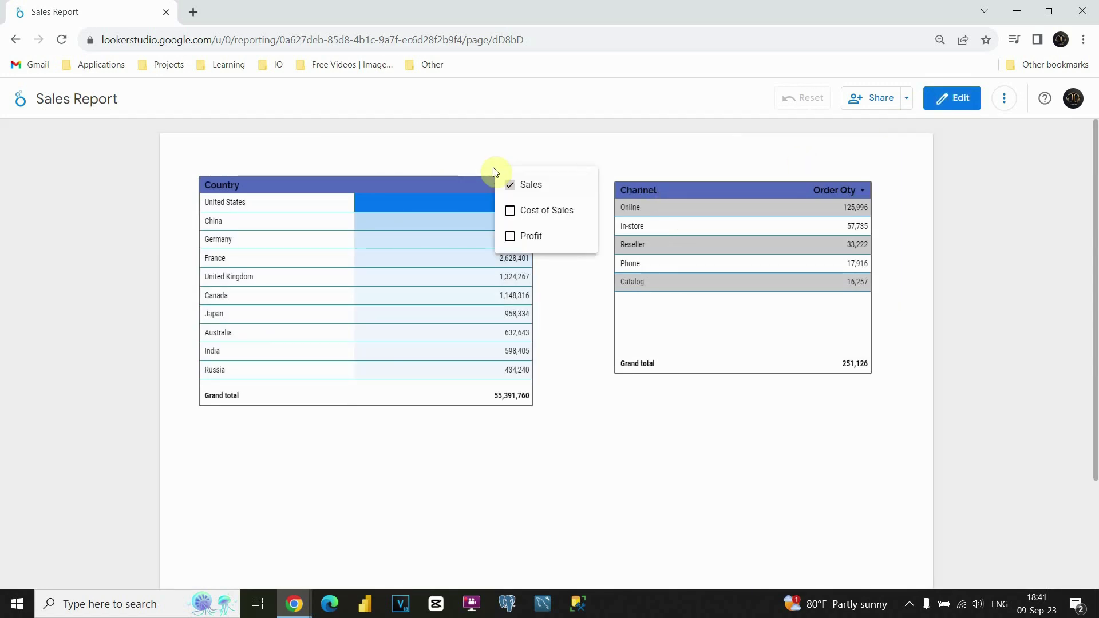
{"action": "left_click", "coordinate": [511, 215]}
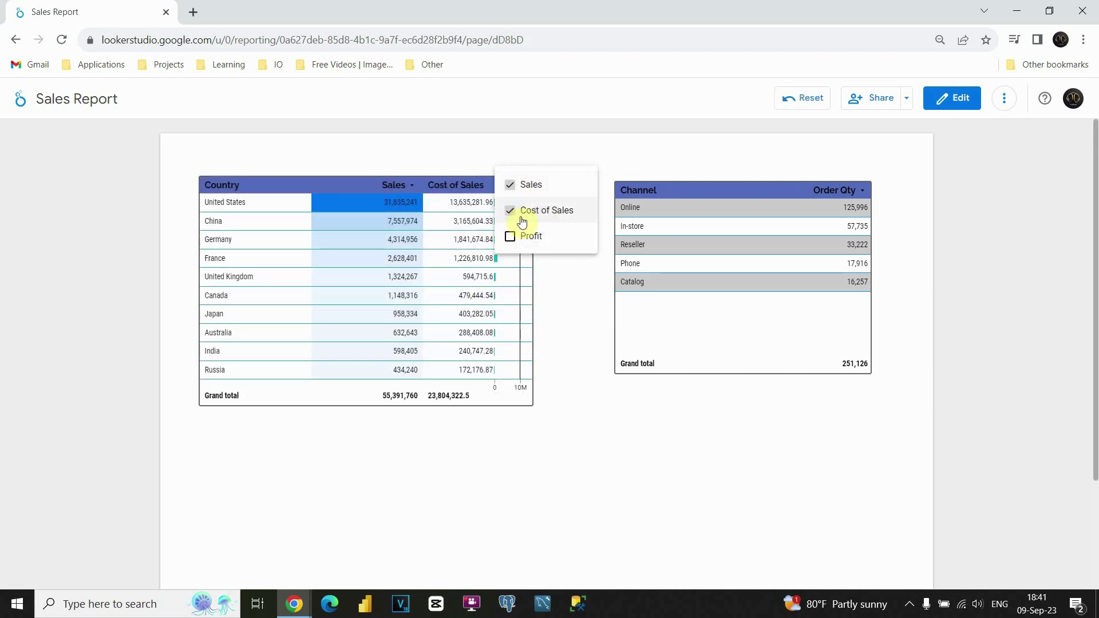
{"action": "left_click", "coordinate": [510, 242]}
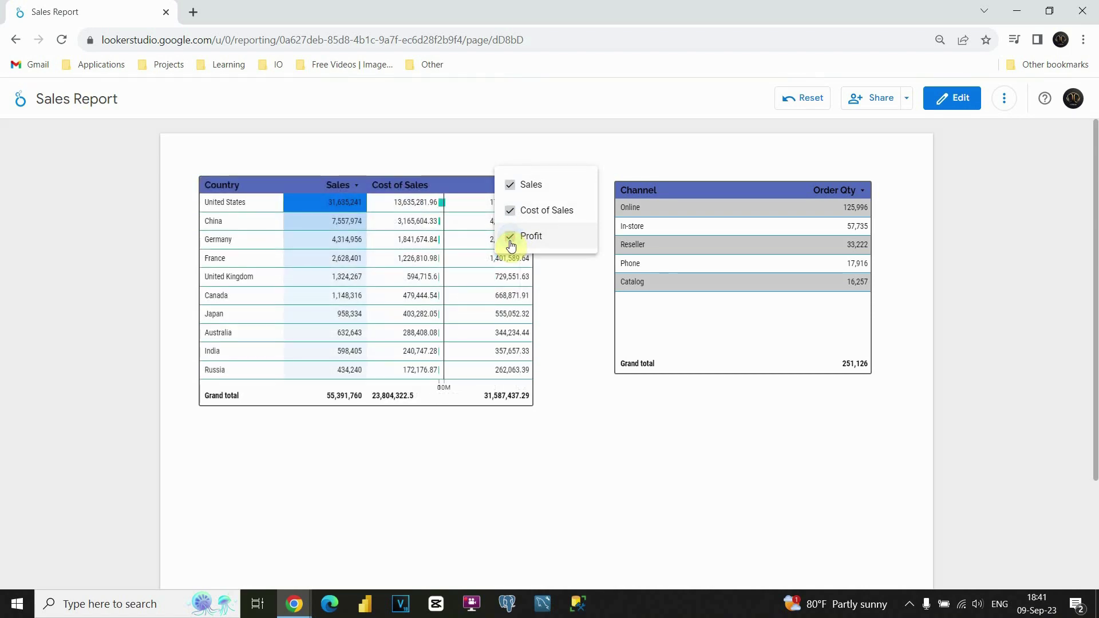
{"action": "left_click", "coordinate": [511, 245]}
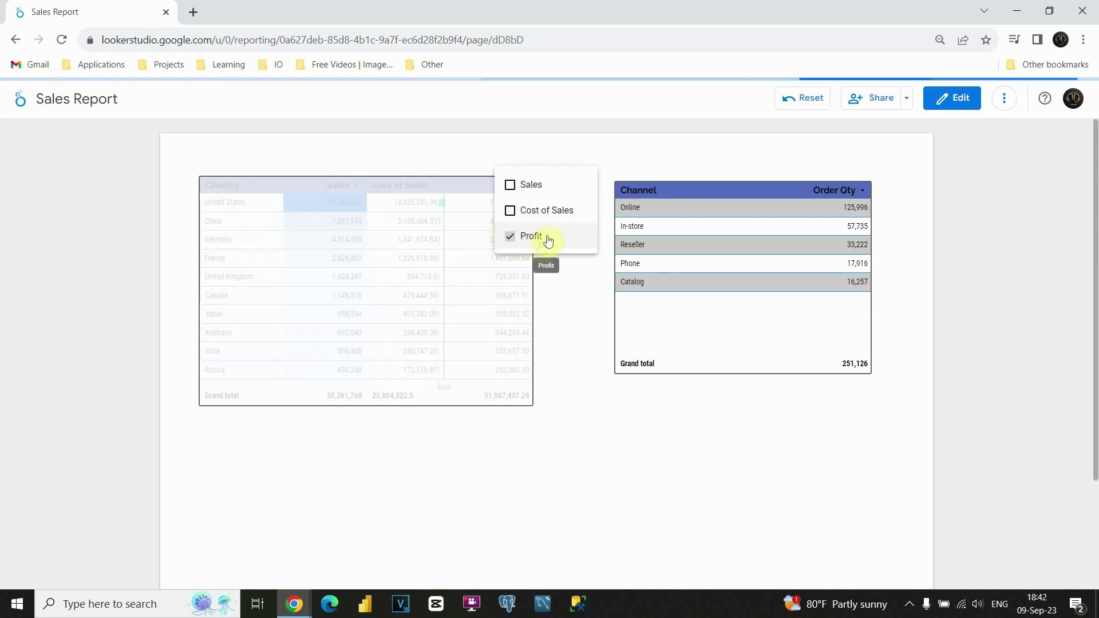
{"action": "left_click", "coordinate": [563, 304]}
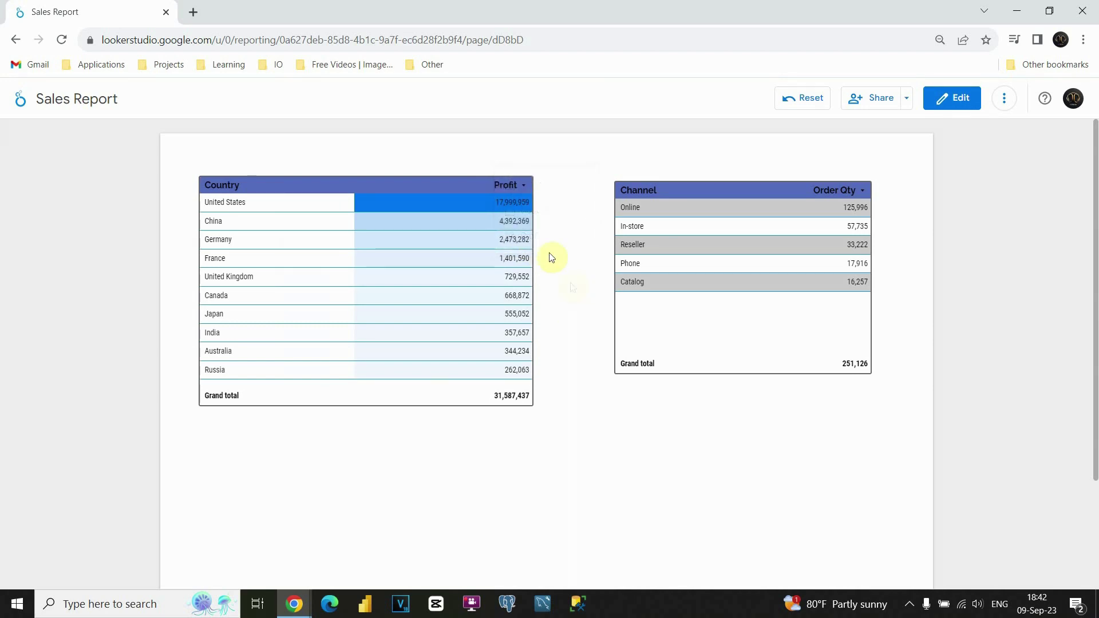